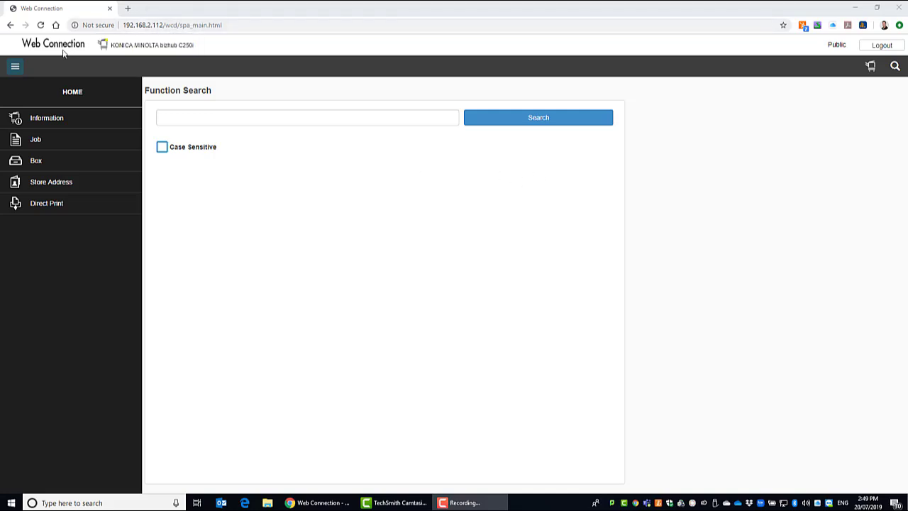
Open 192.168.2.112 and log in with User Type Administrator and the administrator password.
left_click(147, 26)
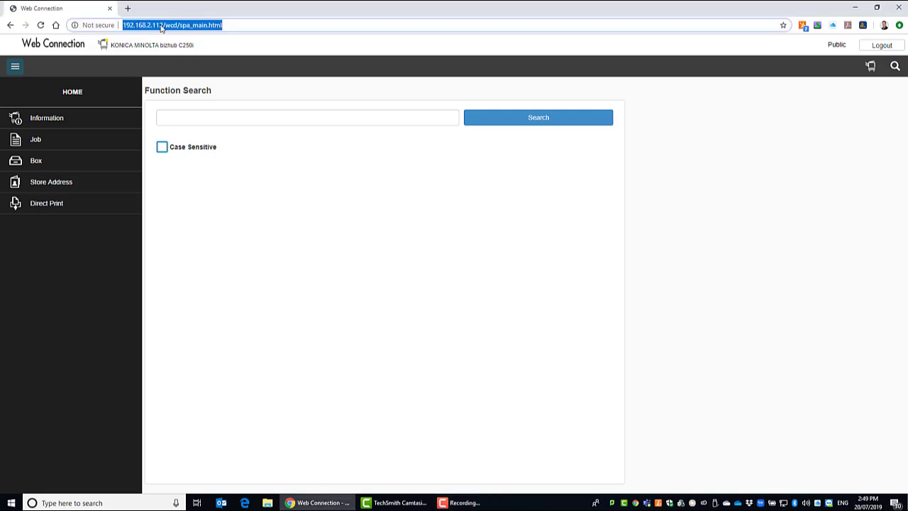
type("192.168.2.112")
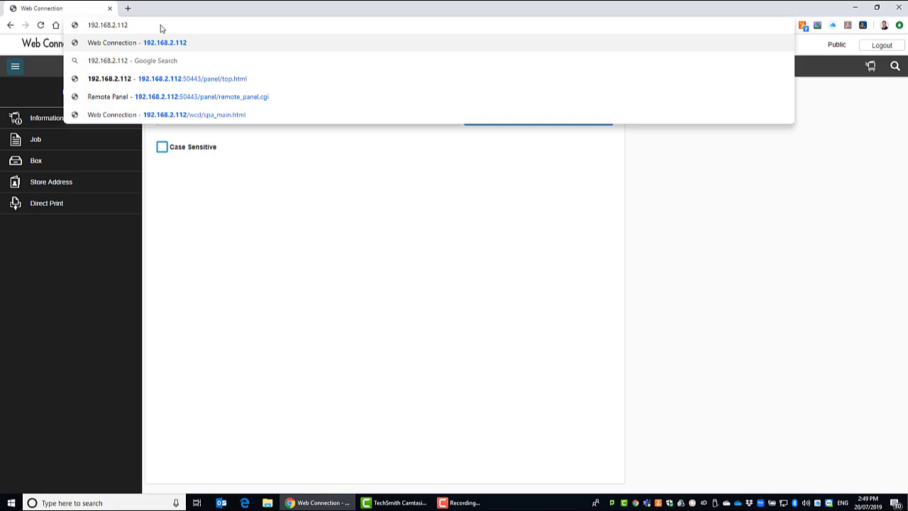
key("Return")
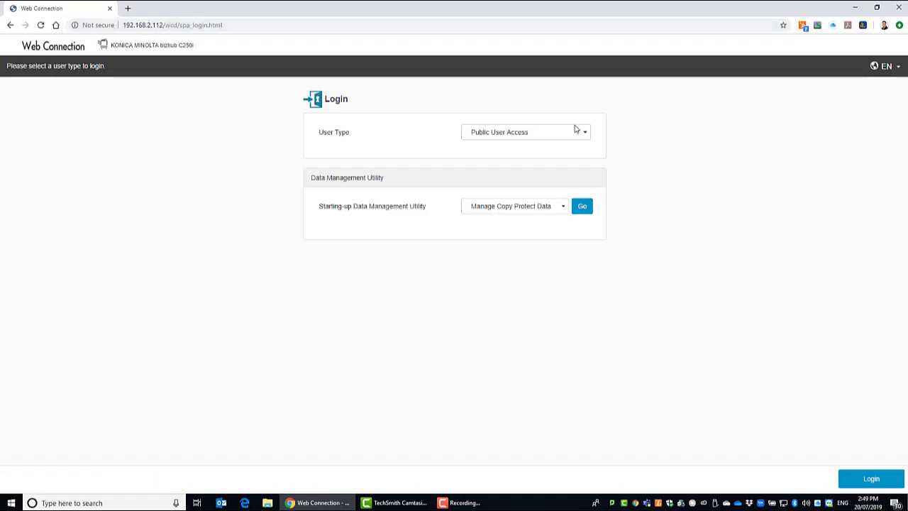
left_click(510, 137)
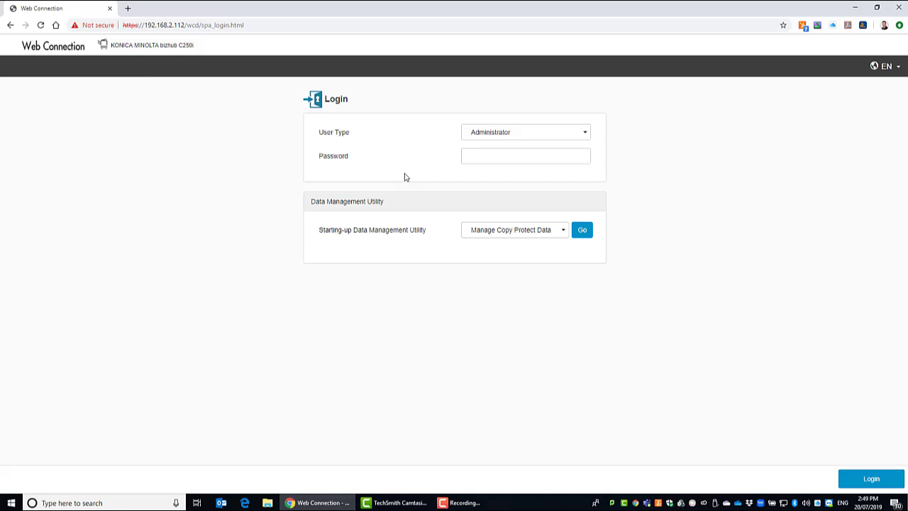
left_click(540, 158)
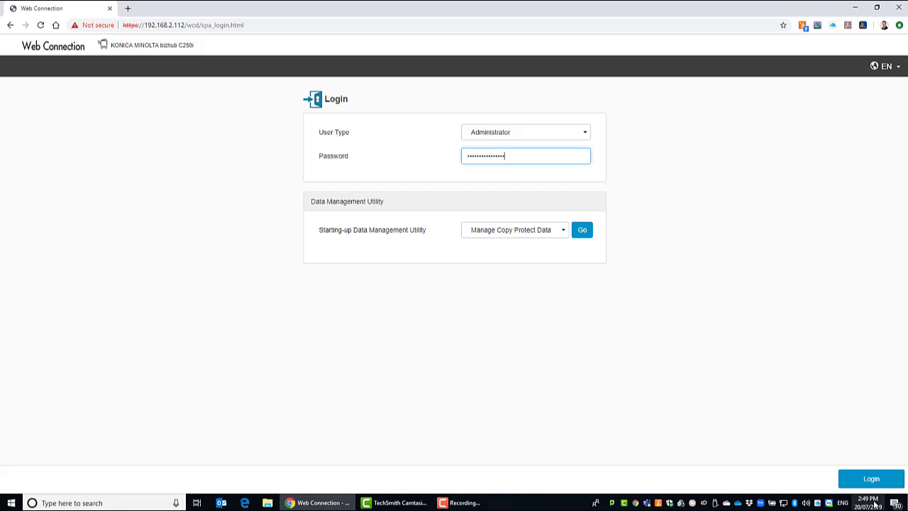
left_click(853, 476)
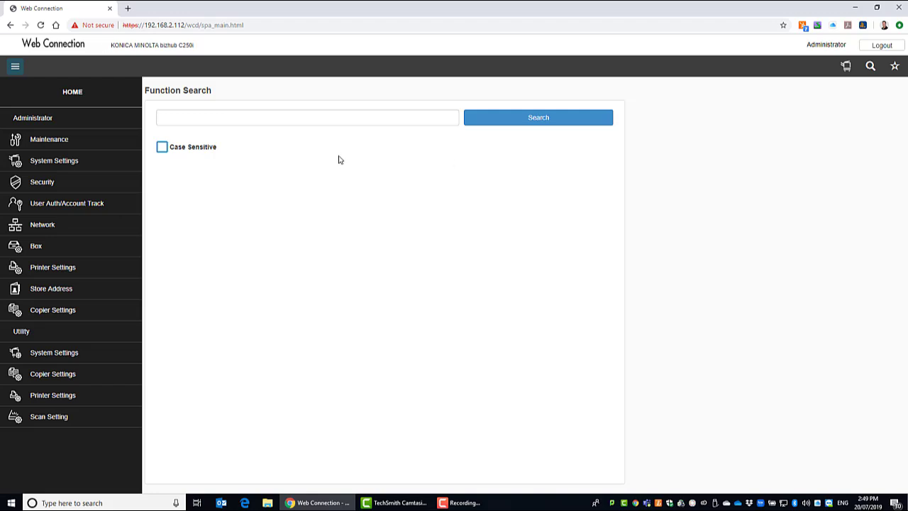
Run a function search for 'smtp' and open the E-mail TX (SMTP) result.
left_click(300, 121)
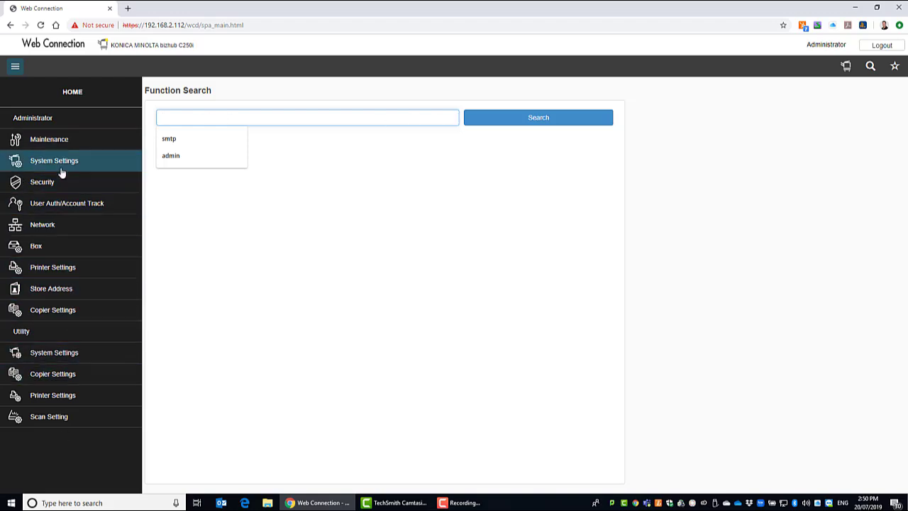
left_click(172, 142)
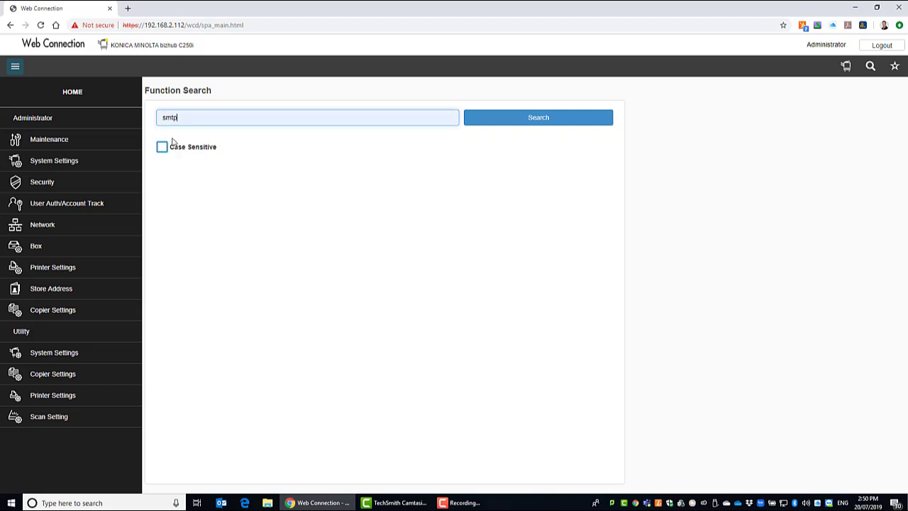
left_click(504, 119)
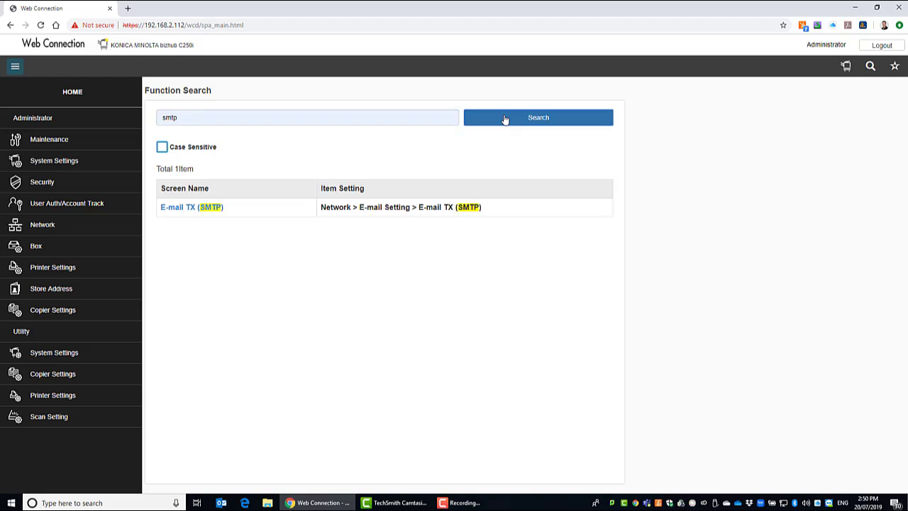
left_click(185, 213)
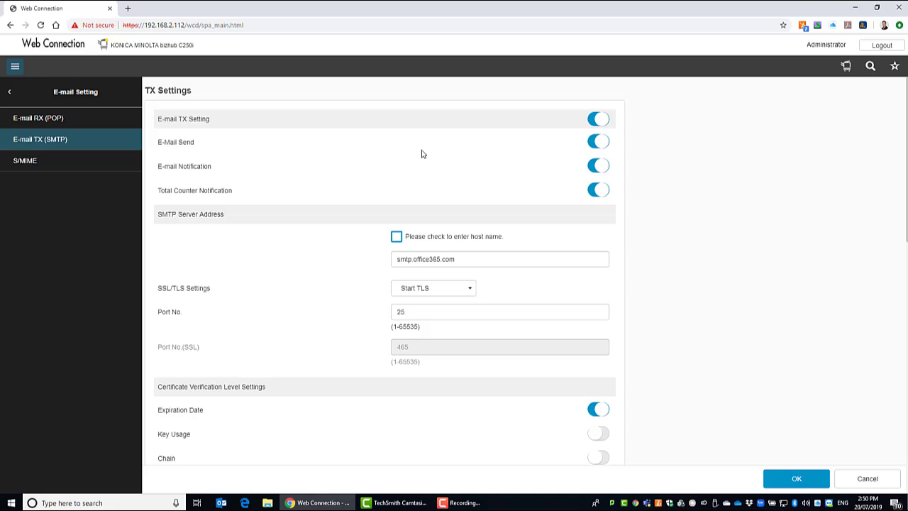
Enable host-name entry, keep smtp.office365.com as the server and Start TLS encryption.
scroll(336, 284, "down", 1)
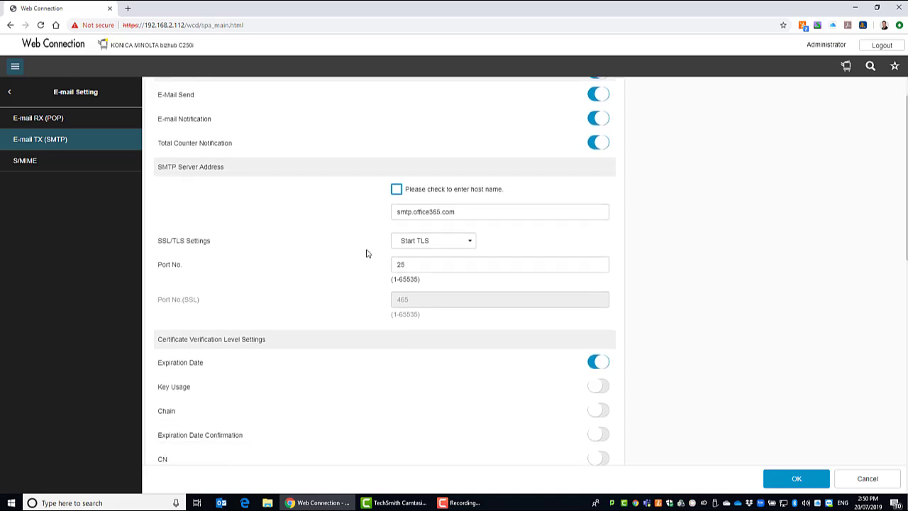
left_click(396, 190)
left_click_drag(395, 212, 467, 211)
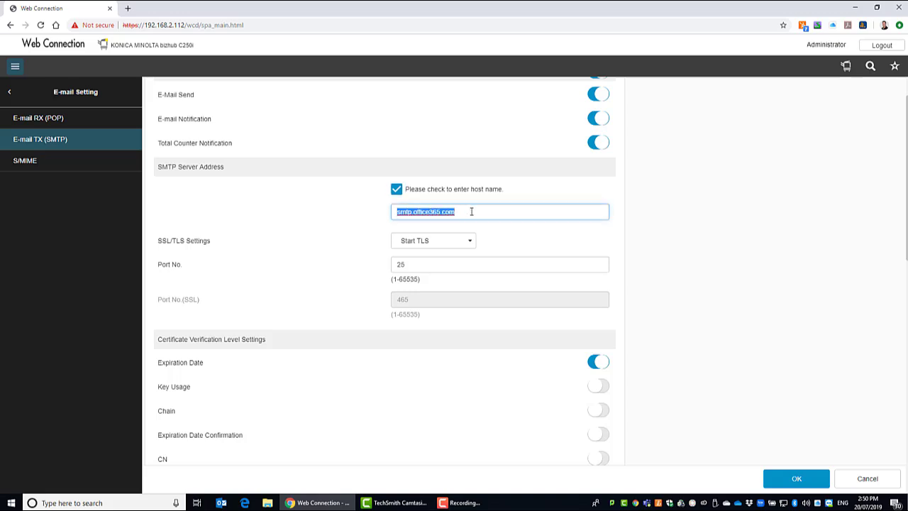
left_click(468, 212)
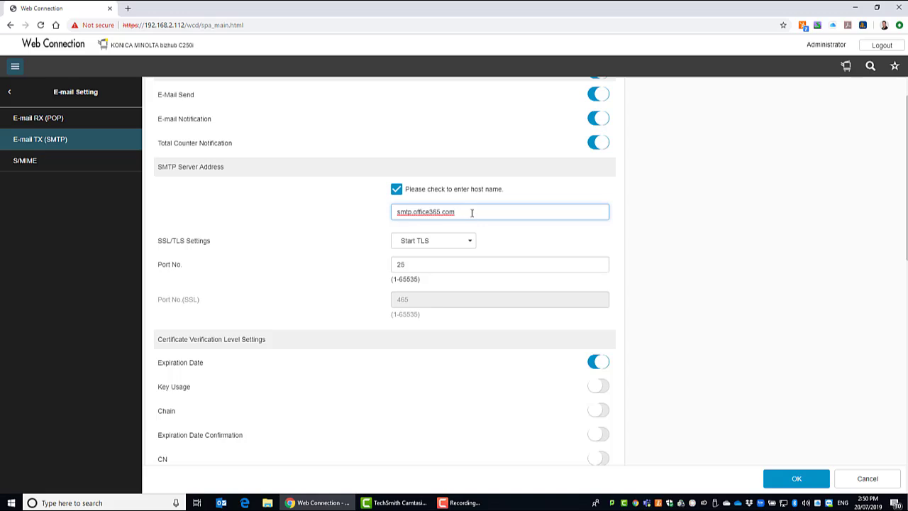
left_click(408, 244)
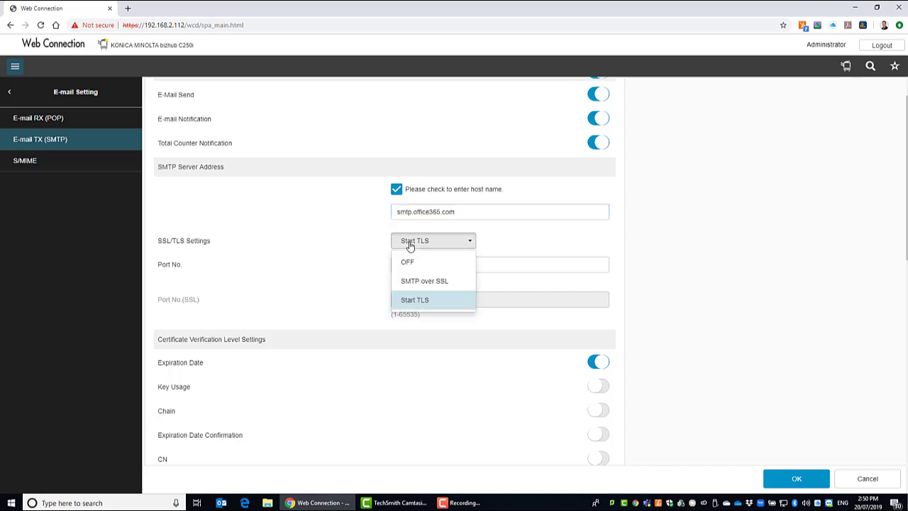
left_click(412, 301)
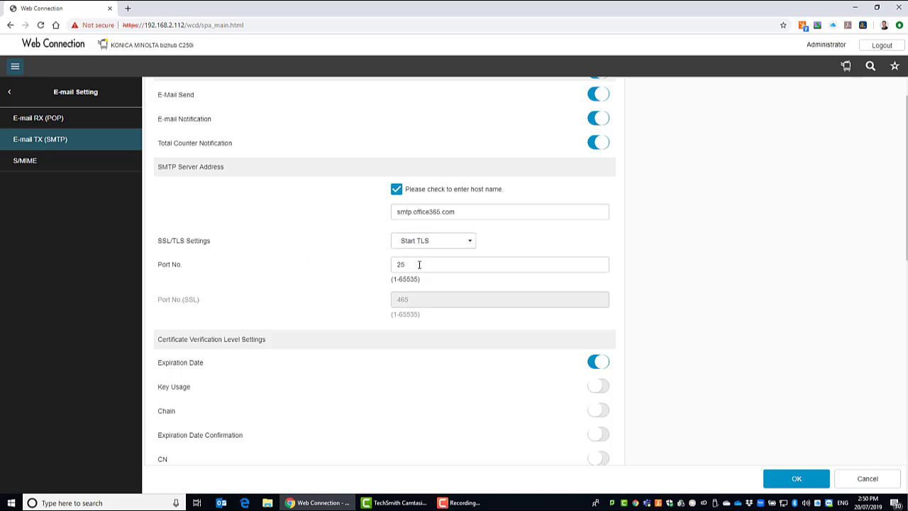
scroll(419, 264, "down", 5)
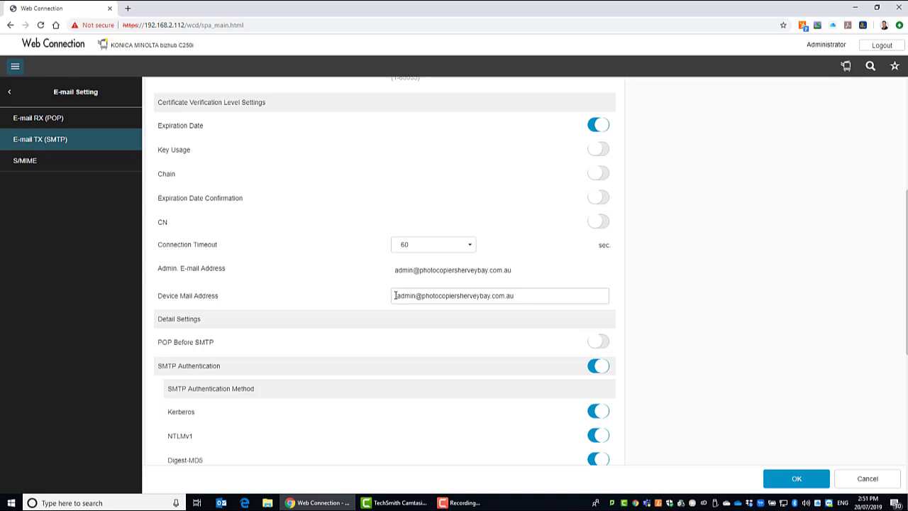
Review the device mail address and SMTP authentication user ID fields on the page.
left_click_drag(396, 295, 569, 295)
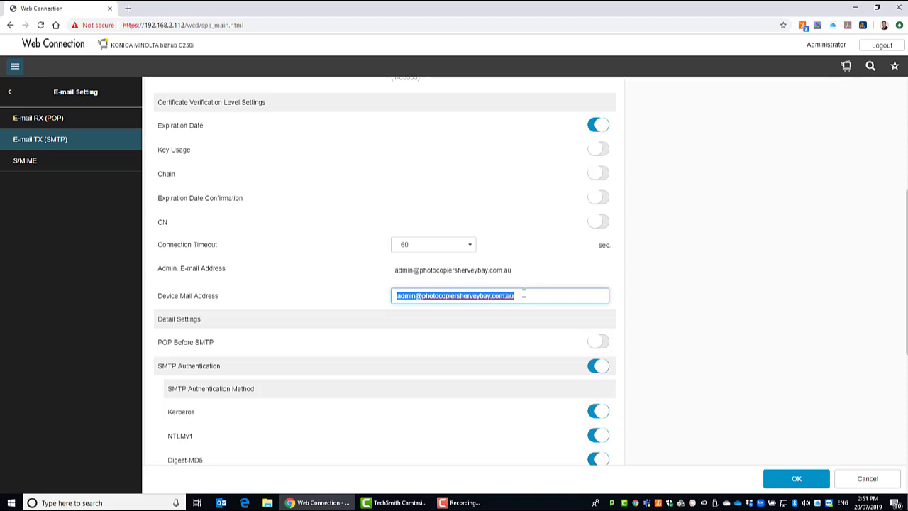
scroll(466, 277, "down", 1)
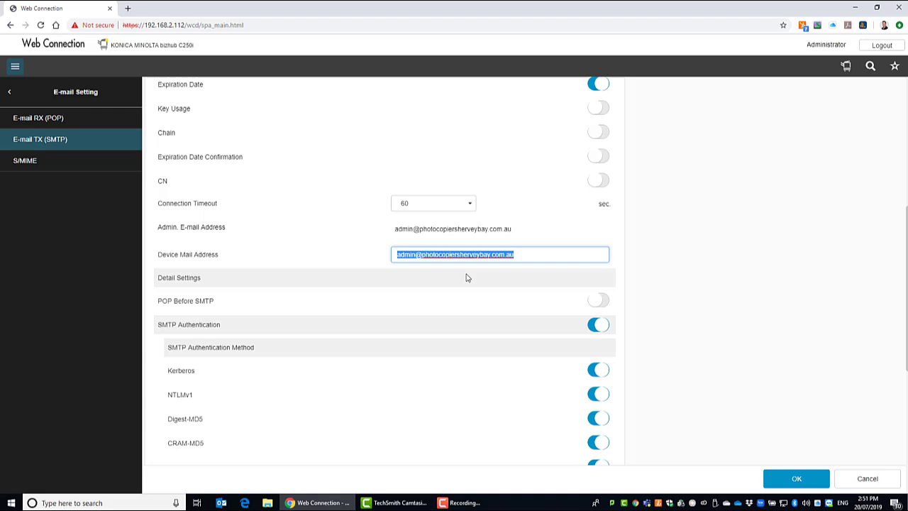
scroll(466, 278, "down", 5)
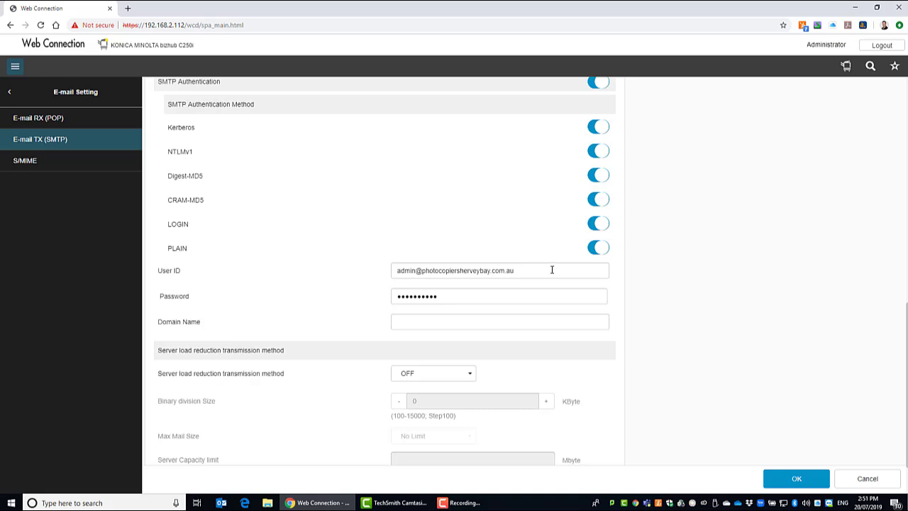
left_click_drag(530, 273, 391, 270)
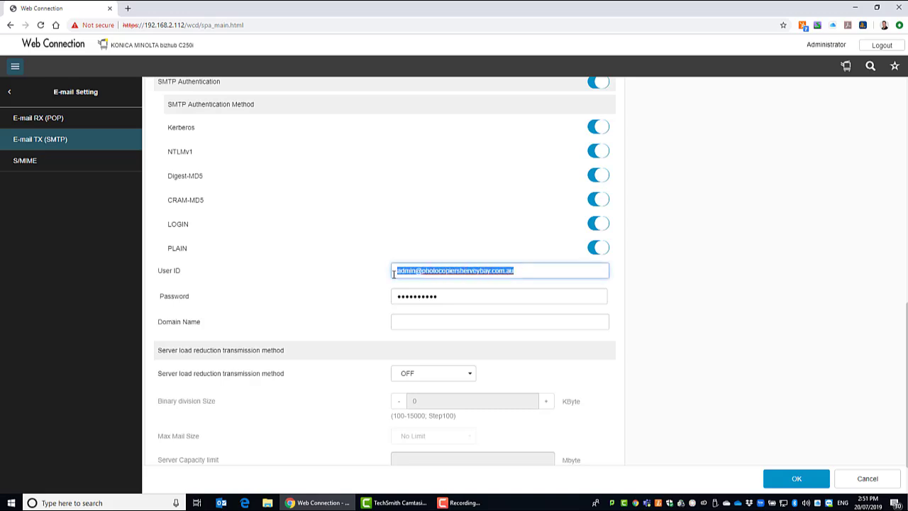
scroll(428, 270, "up", 5)
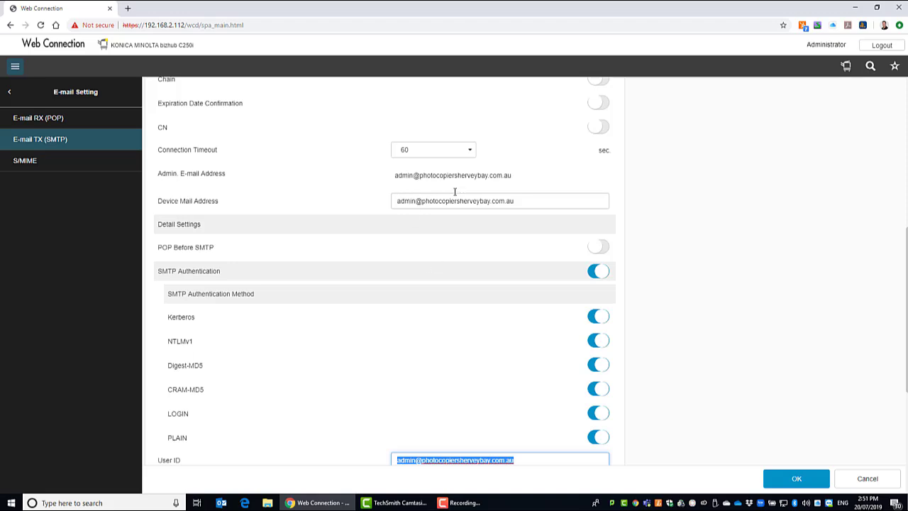
scroll(409, 248, "down", 1)
scroll(409, 248, "down", 3)
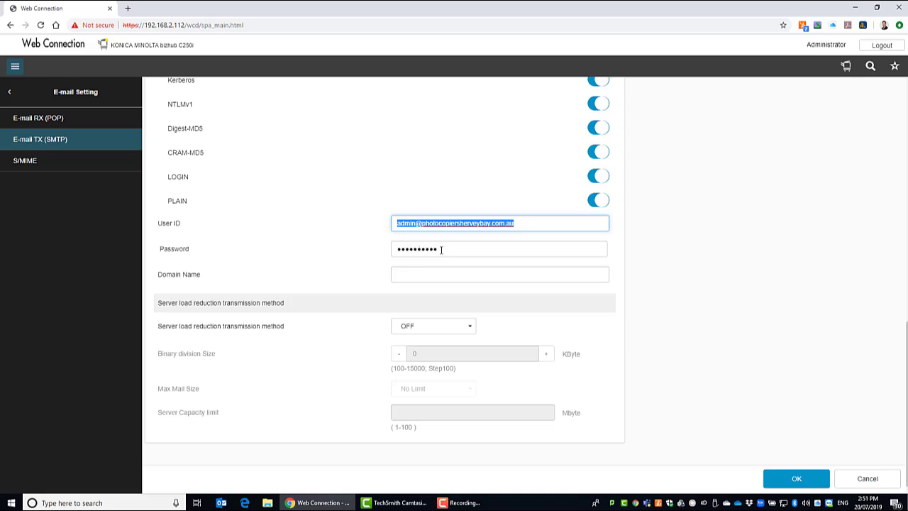
scroll(479, 270, "down", 1)
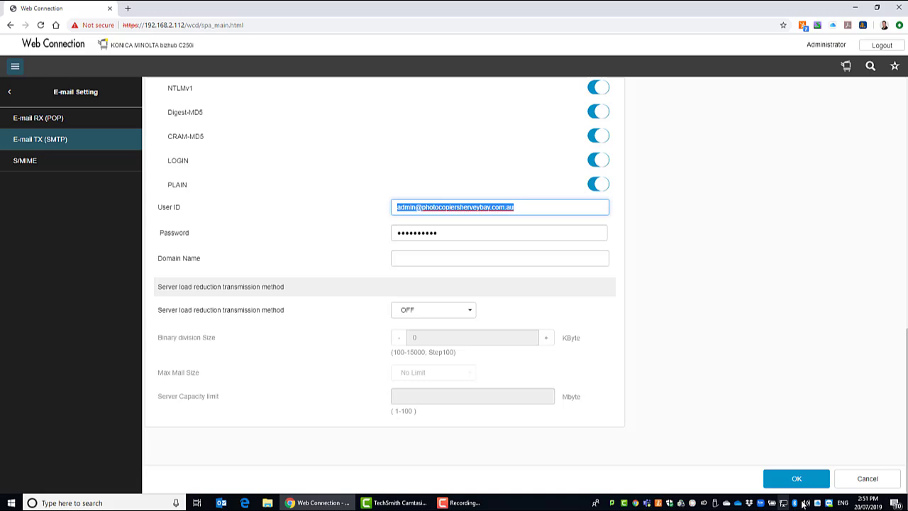
Save the E-mail TX (SMTP) settings and acknowledge the Completed message.
left_click(800, 480)
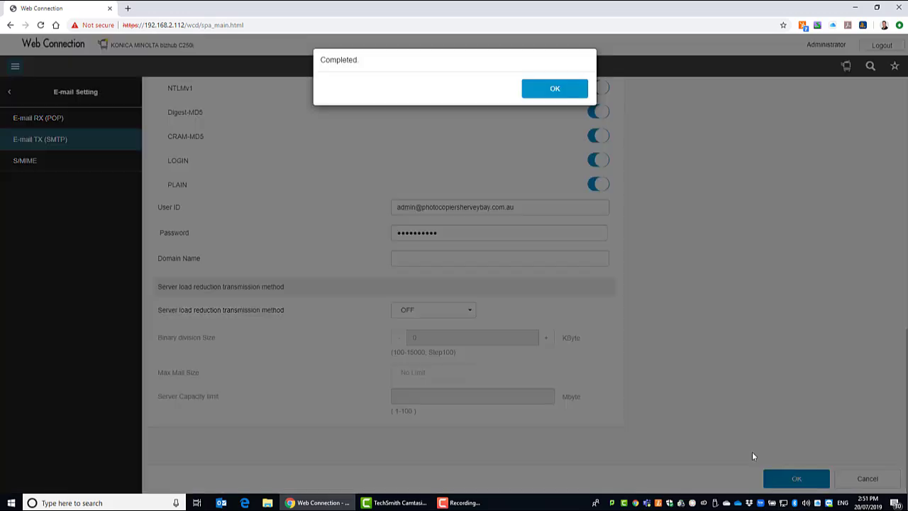
left_click(550, 91)
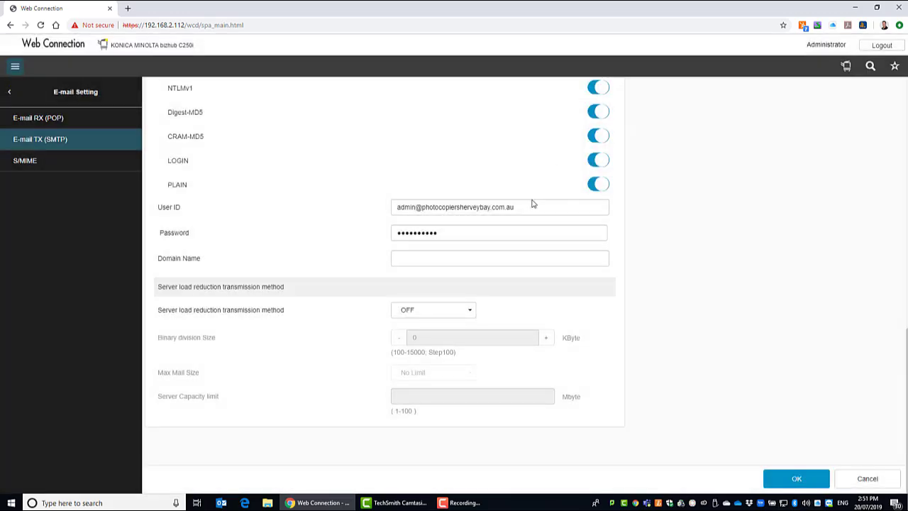
scroll(532, 205, "up", 4)
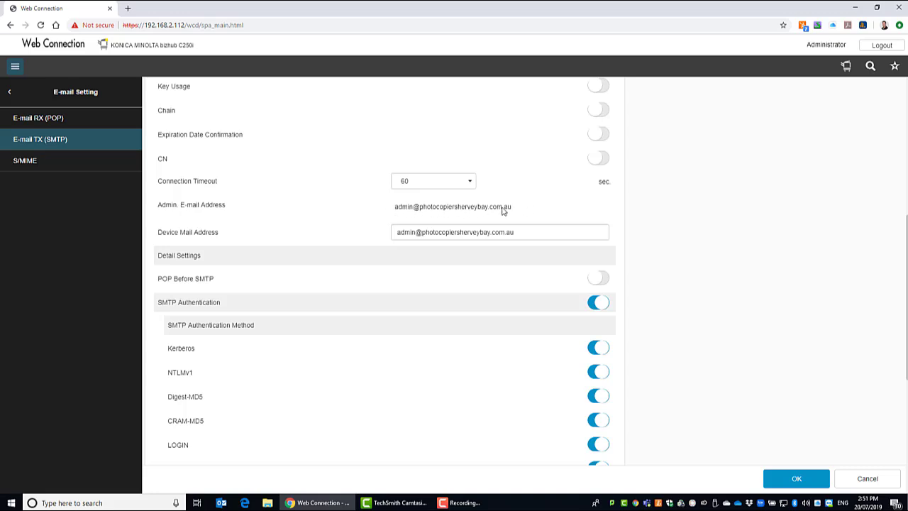
scroll(450, 215, "up", 5)
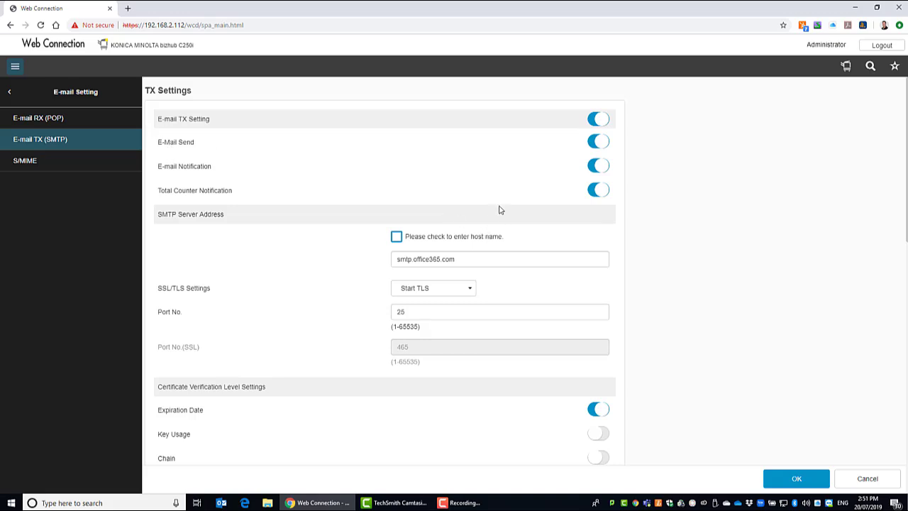
Search the functions for 'machine' to list the Machine Setting matches.
left_click(871, 67)
left_click(397, 121)
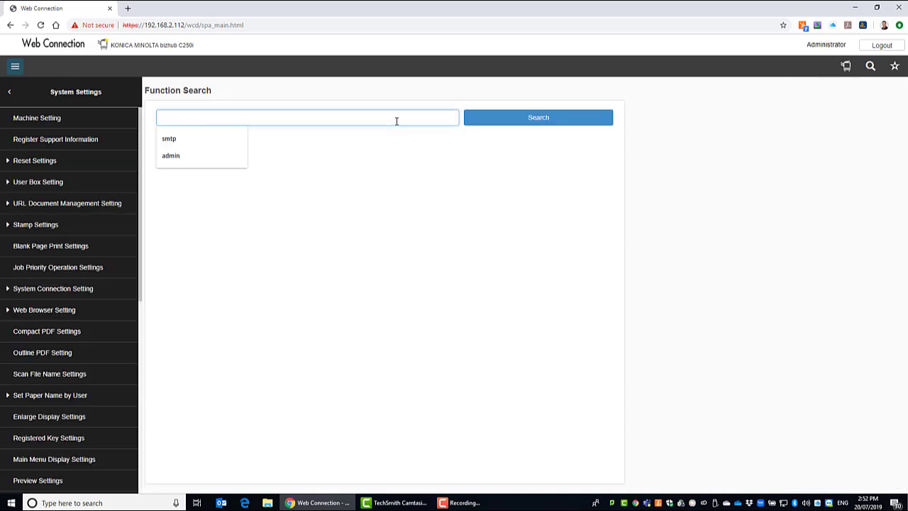
type("machine setting")
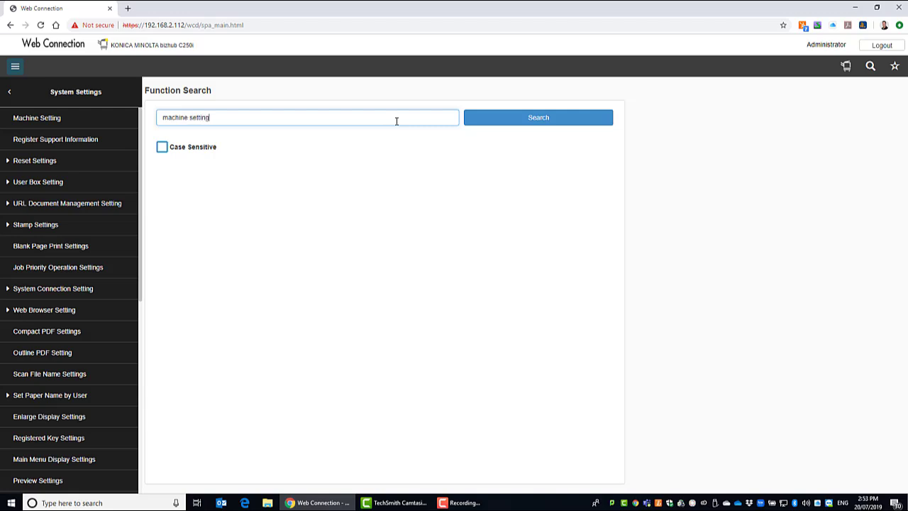
left_click(523, 118)
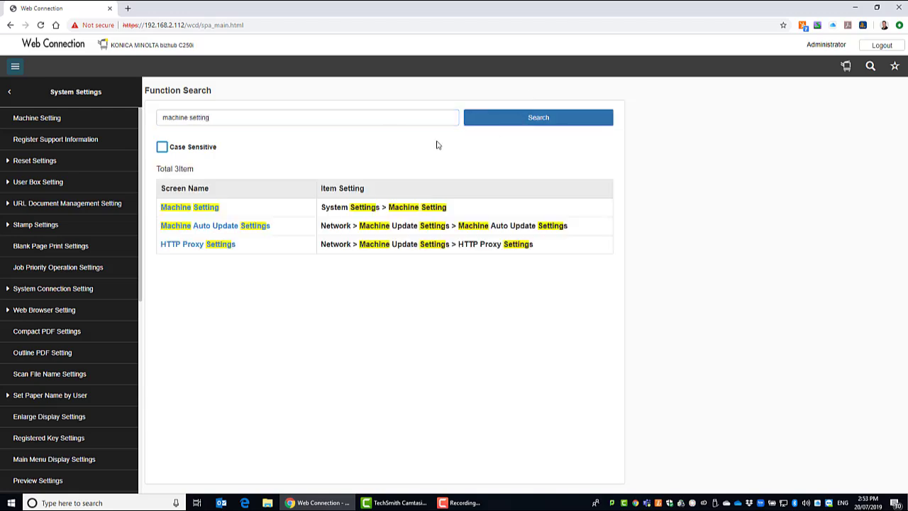
Save Machine Setting with the administrator e-mail, allow information acquisition, and log out.
left_click(185, 207)
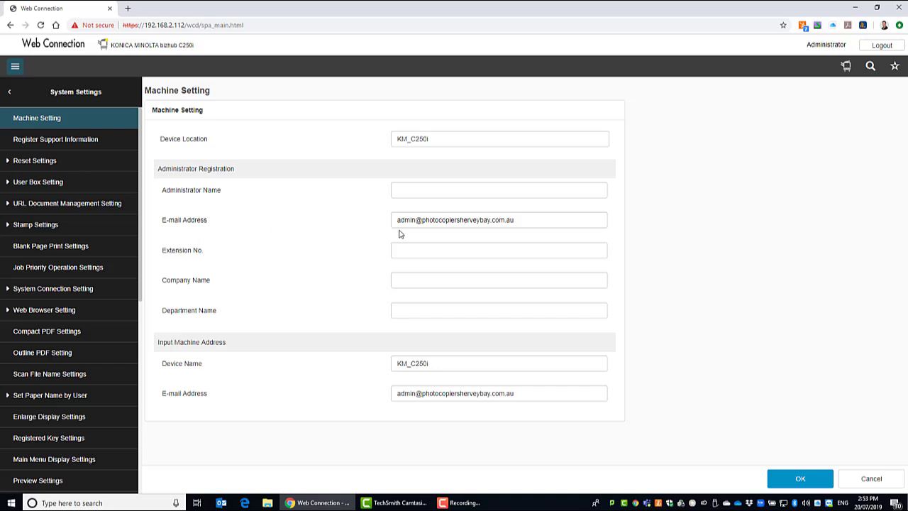
left_click_drag(515, 219, 382, 225)
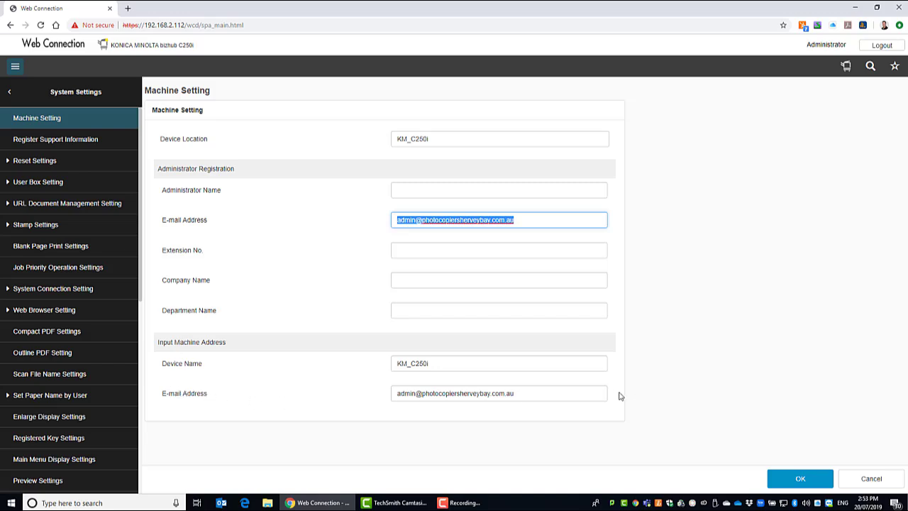
left_click(799, 479)
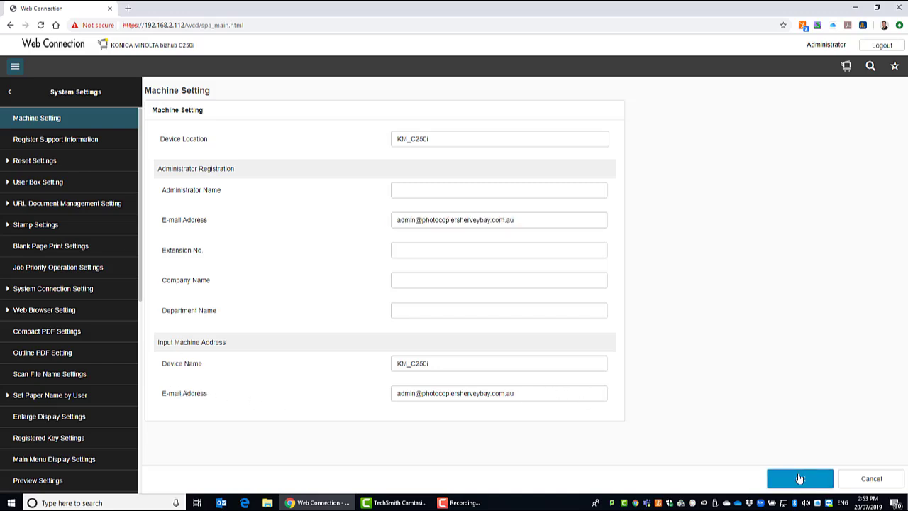
left_click(534, 90)
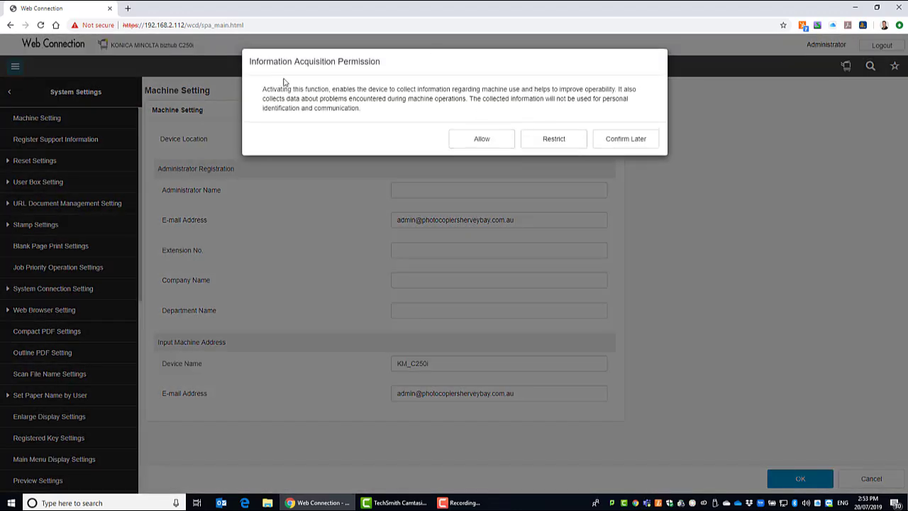
left_click(472, 142)
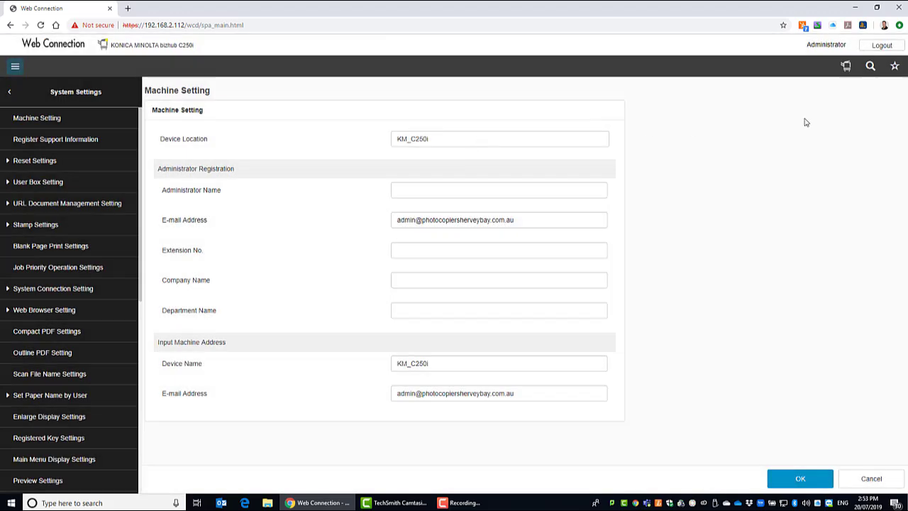
left_click(880, 46)
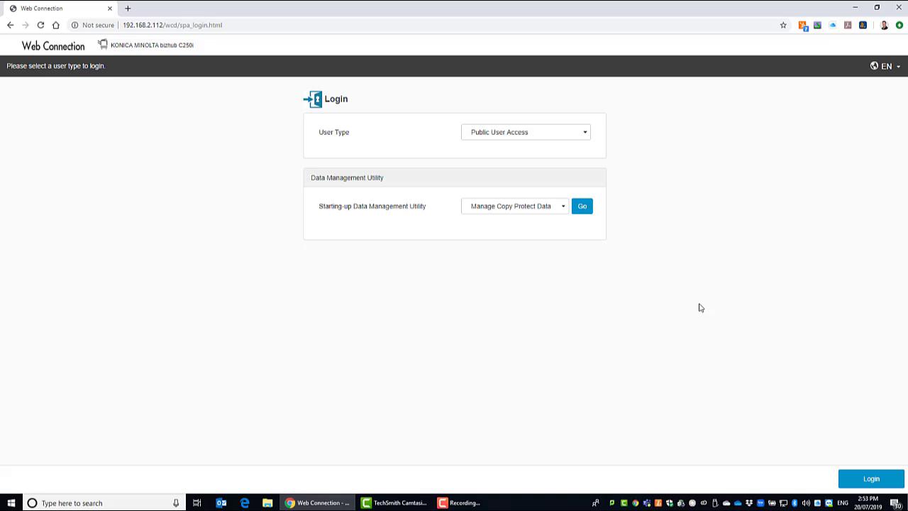
Log in as Public User and start a New Registration under Store Address > Address Book.
left_click(873, 482)
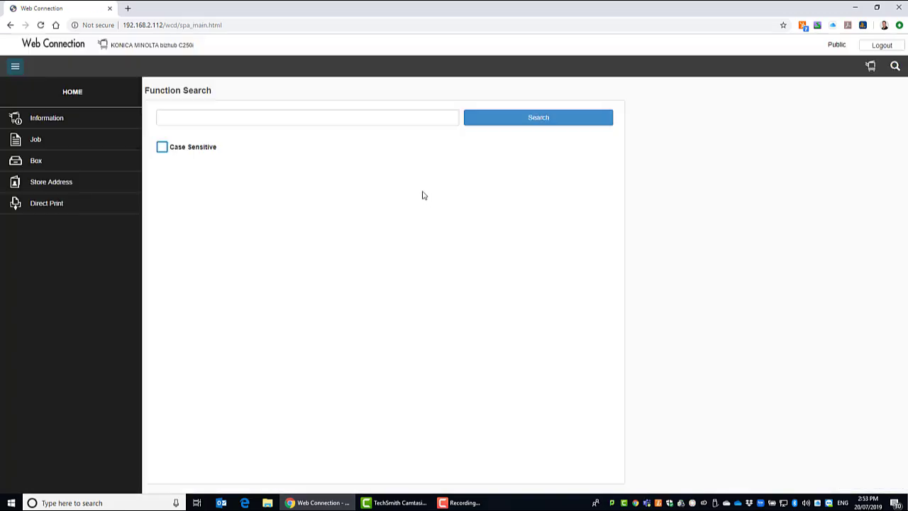
left_click(82, 183)
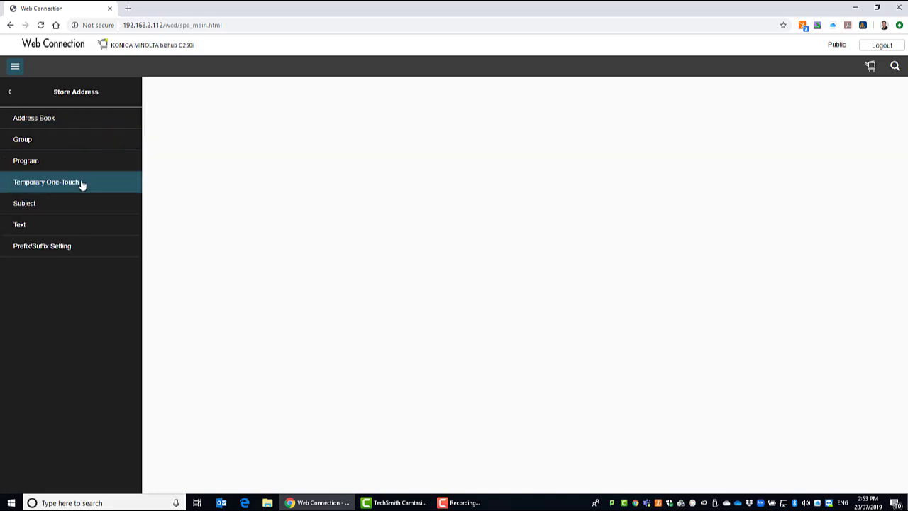
left_click(42, 125)
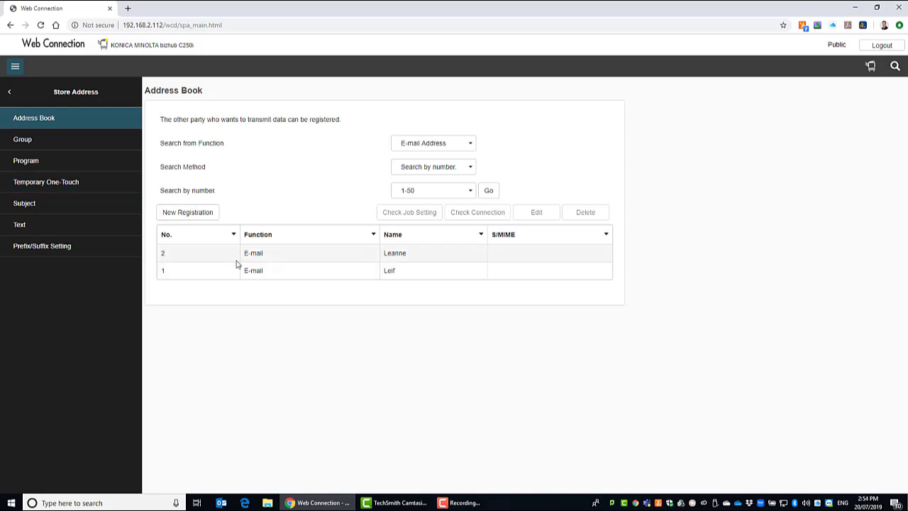
left_click(186, 215)
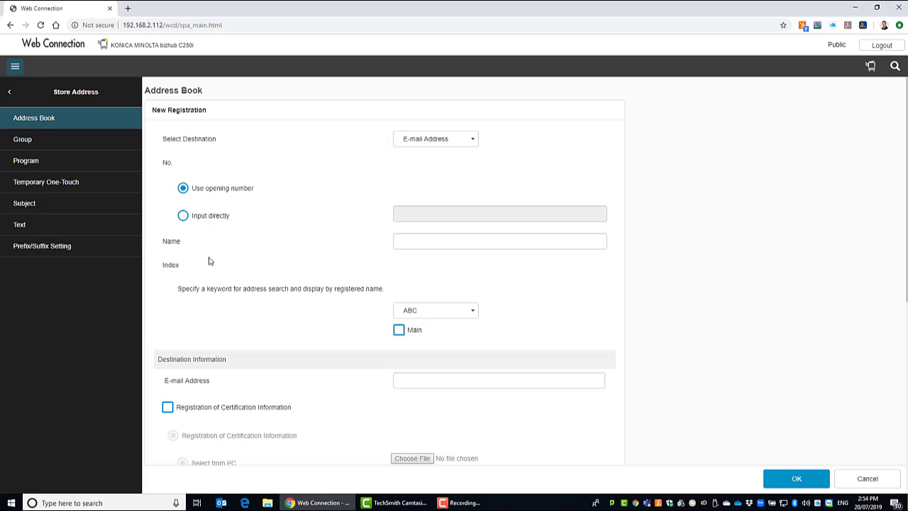
Register entry 'Admin' with index ABC, Main ticked and the admin e-mail address.
left_click(476, 243)
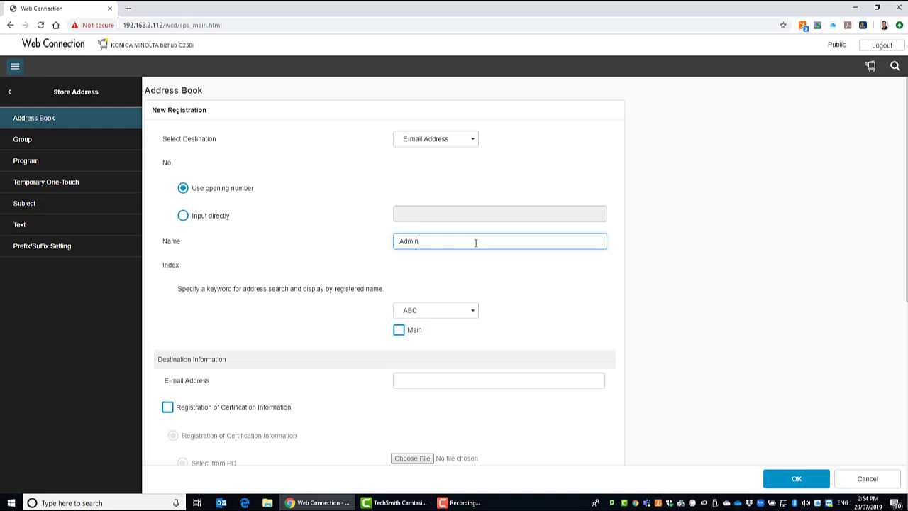
left_click(430, 316)
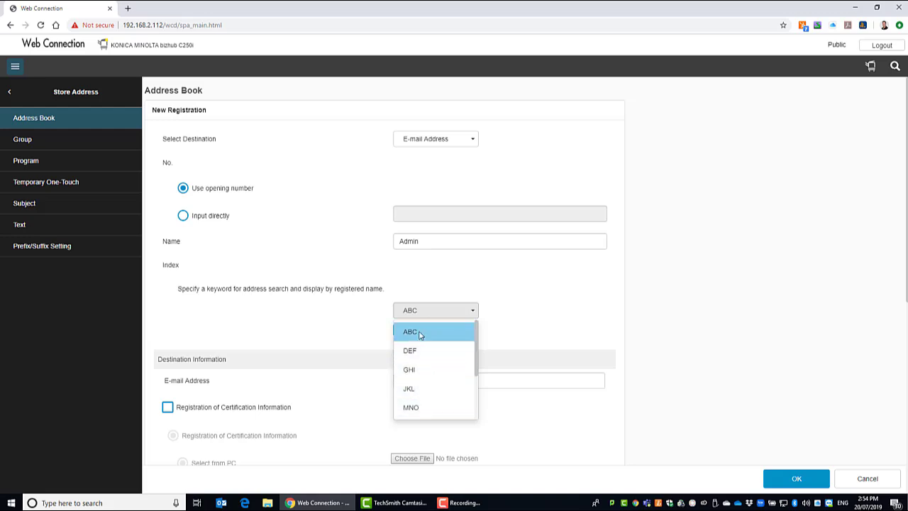
left_click(419, 334)
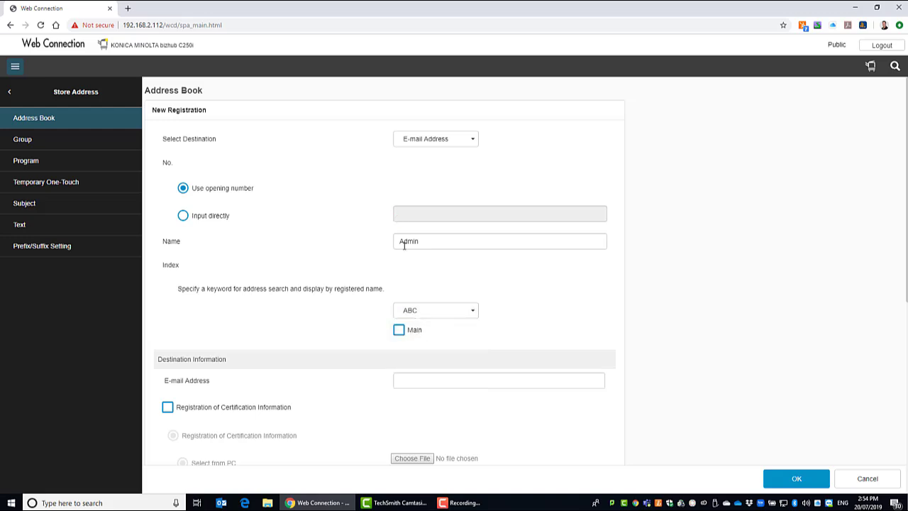
left_click(399, 332)
left_click(416, 381)
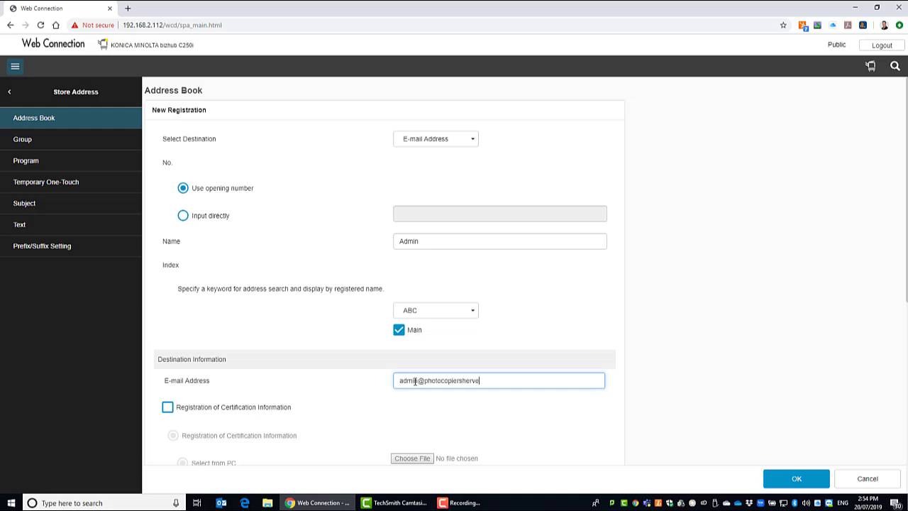
type(".com.au")
left_click(797, 480)
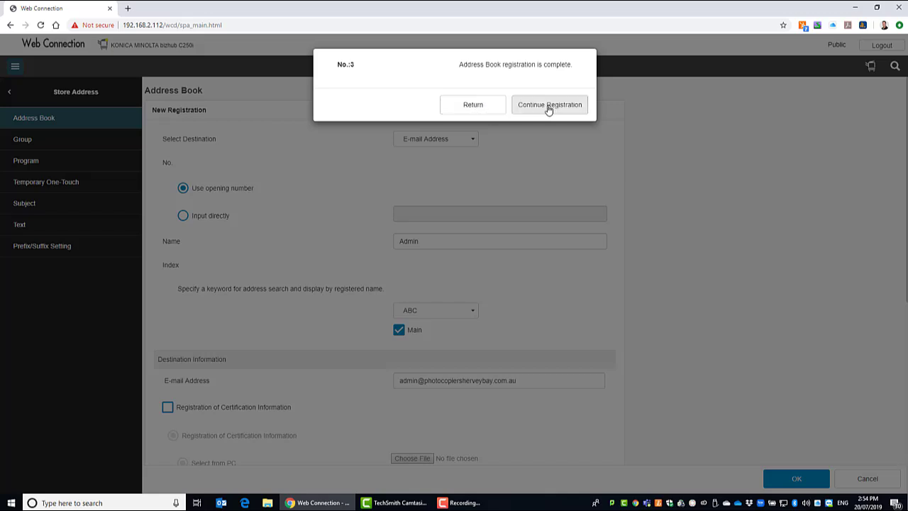
left_click(460, 108)
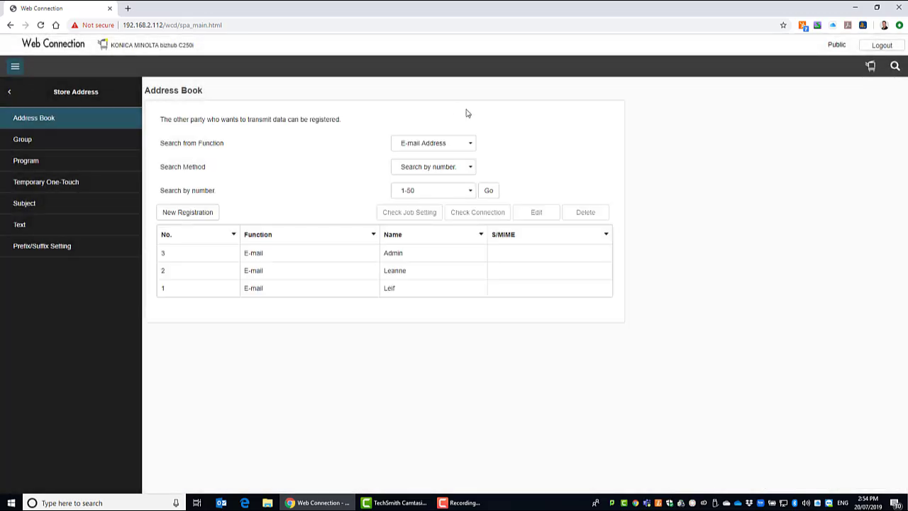
Log out using the Logout button at the top right.
left_click(884, 47)
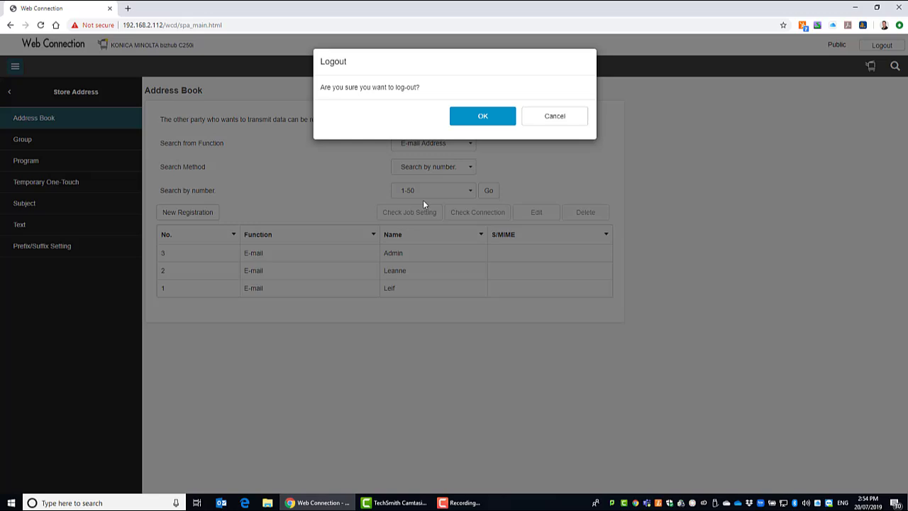